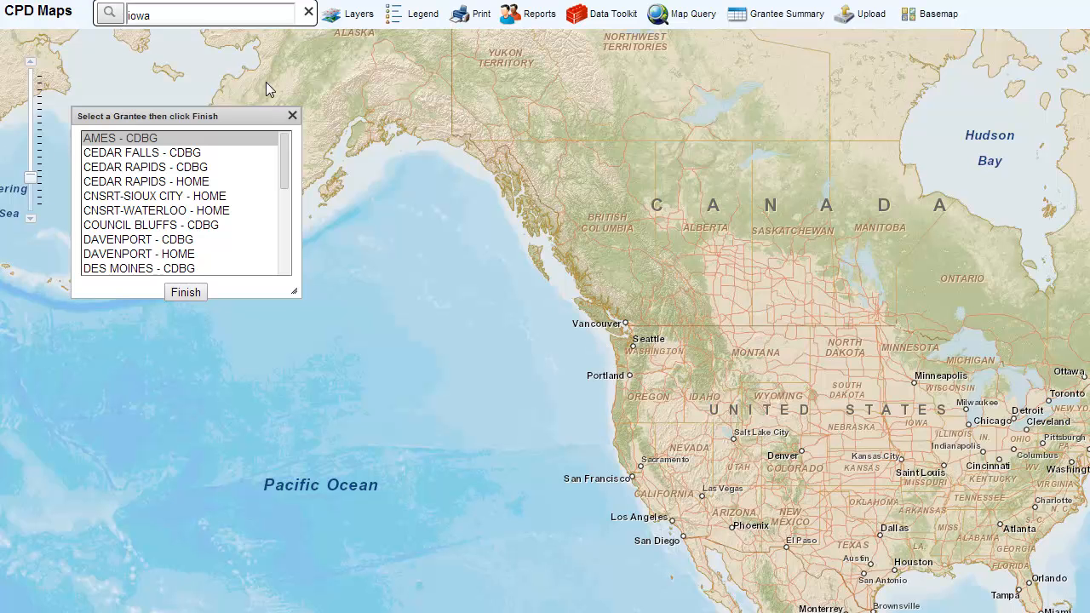
Step: Choose the IA NONENTITLEMENT - HOME grantee from the Iowa results and finish the selection
scroll(286, 163, "down", 3)
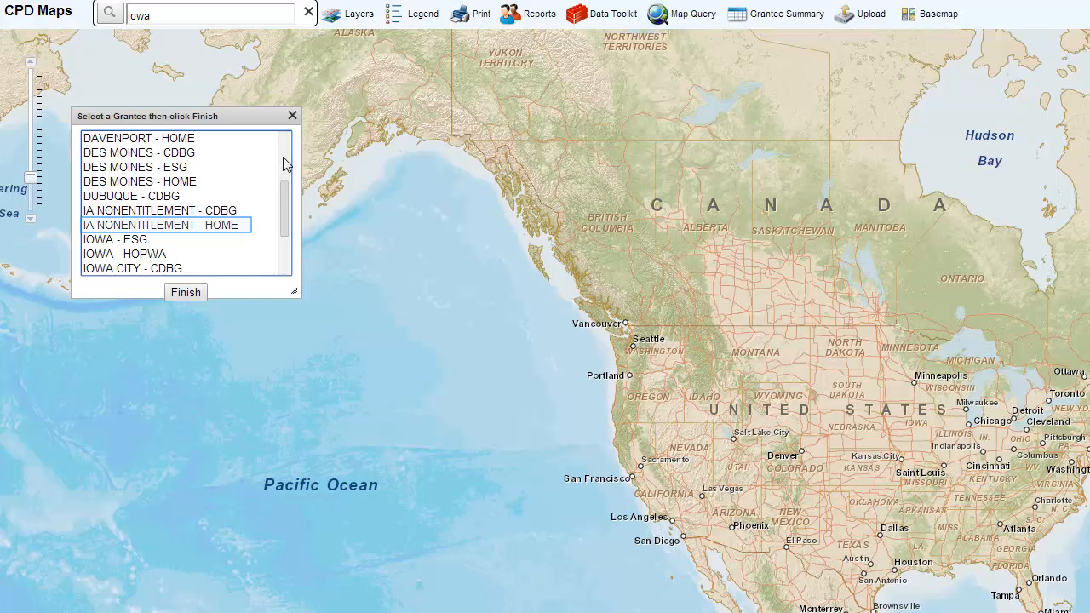
left_click(227, 229)
left_click(187, 292)
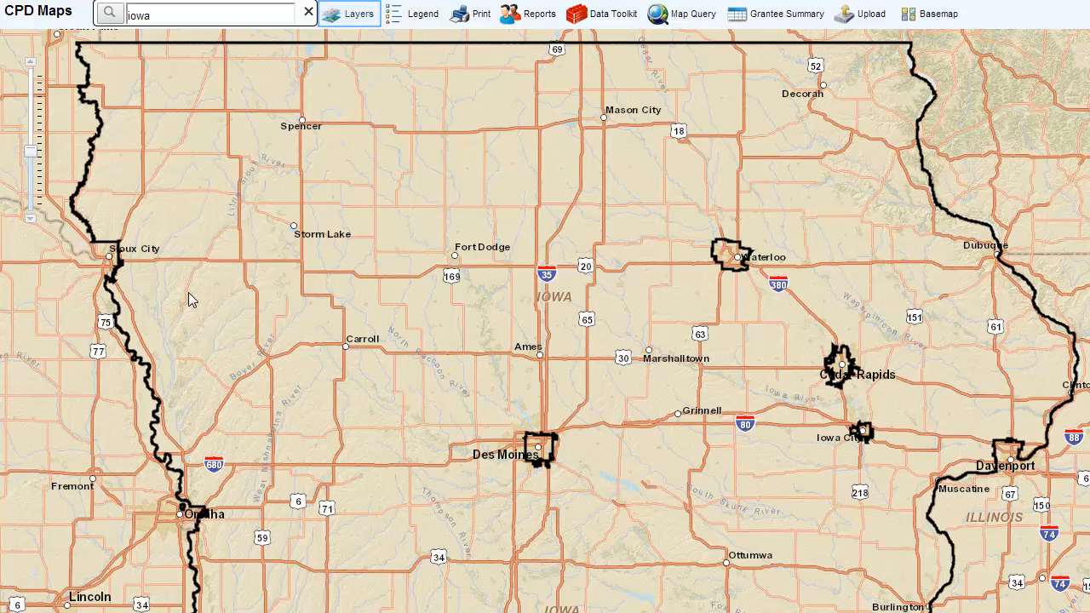
Step: Turn on the low-income housing need layer % of LI Households With Severe Cost Burden under Community Indicators
left_click(355, 17)
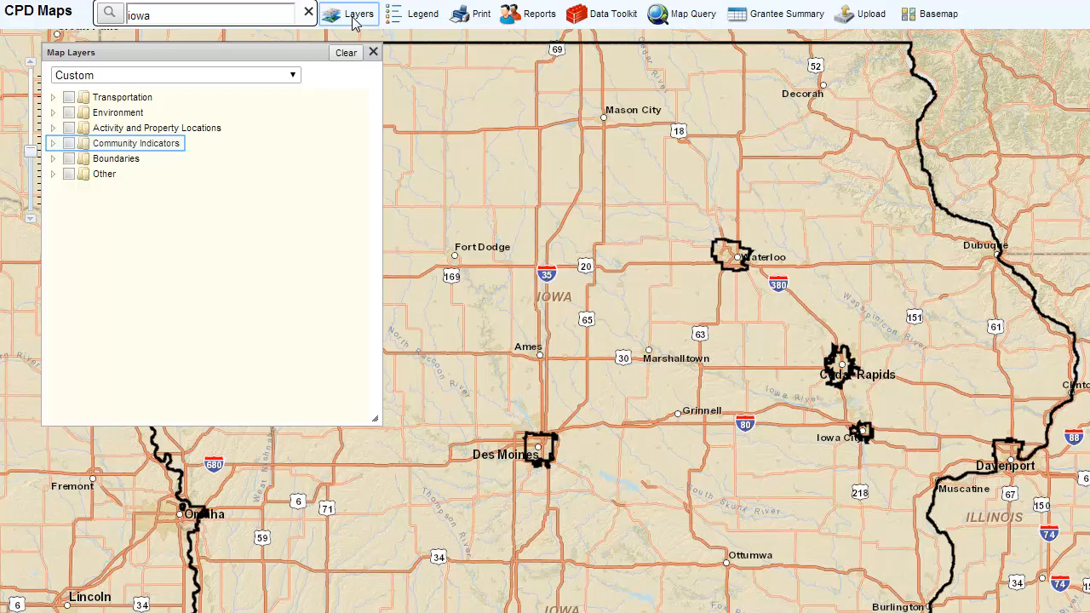
left_click(53, 144)
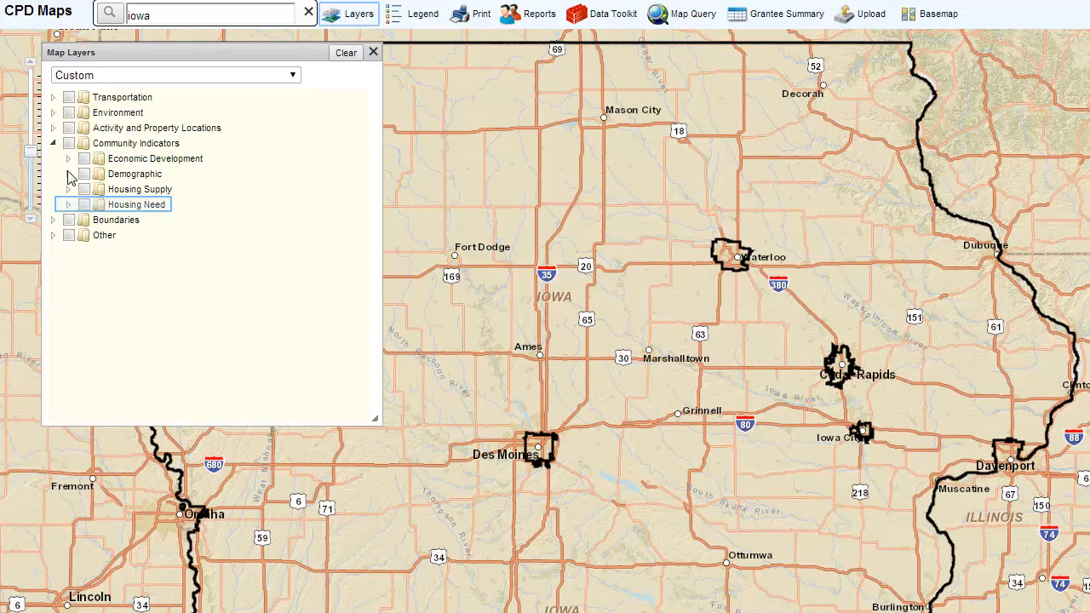
left_click(69, 205)
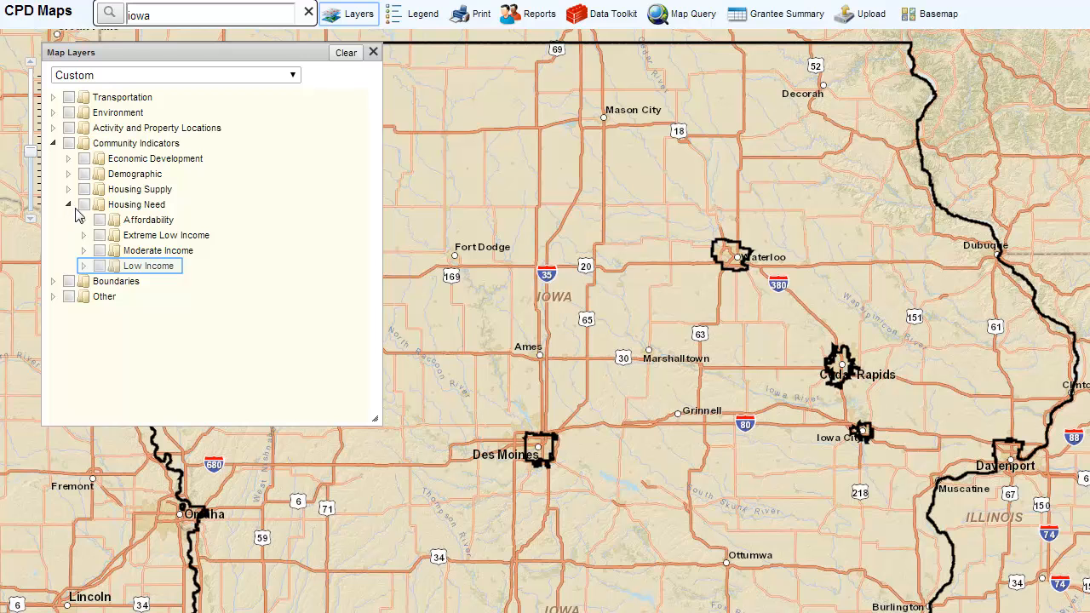
left_click(84, 266)
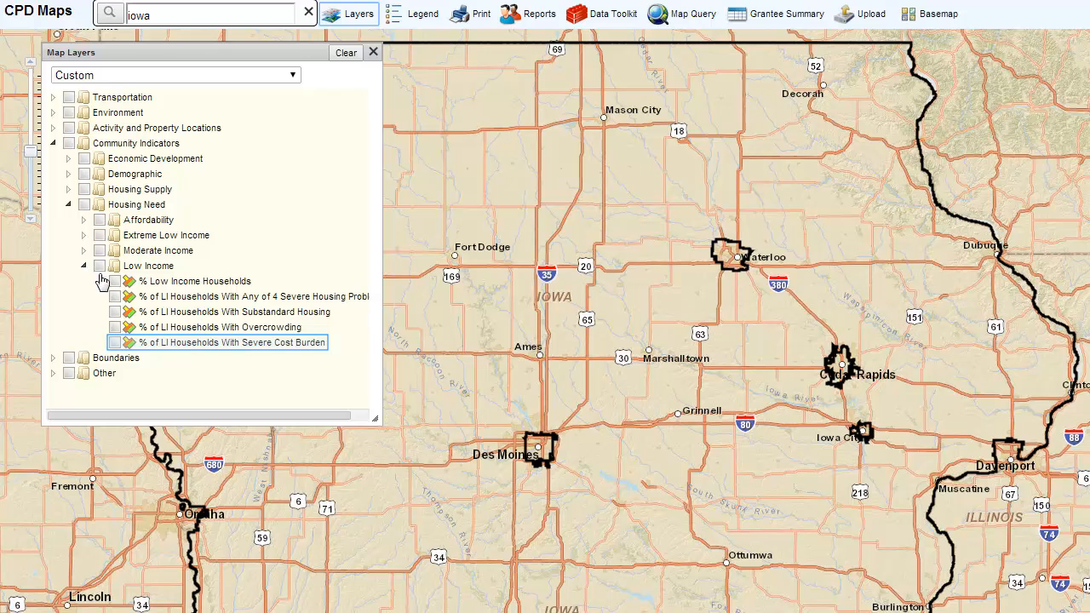
left_click(115, 343)
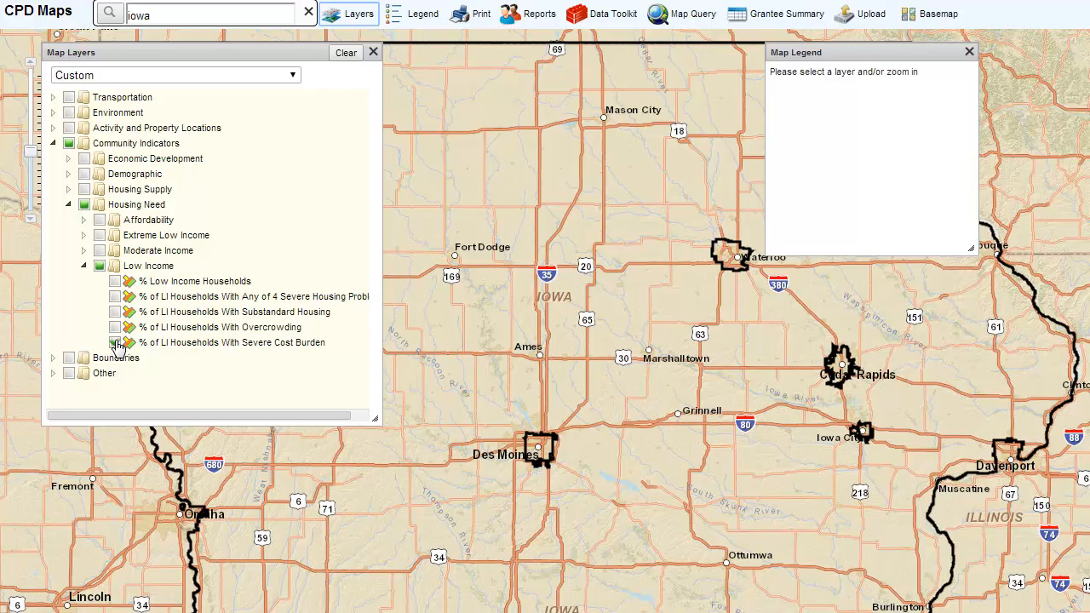
left_click(117, 343)
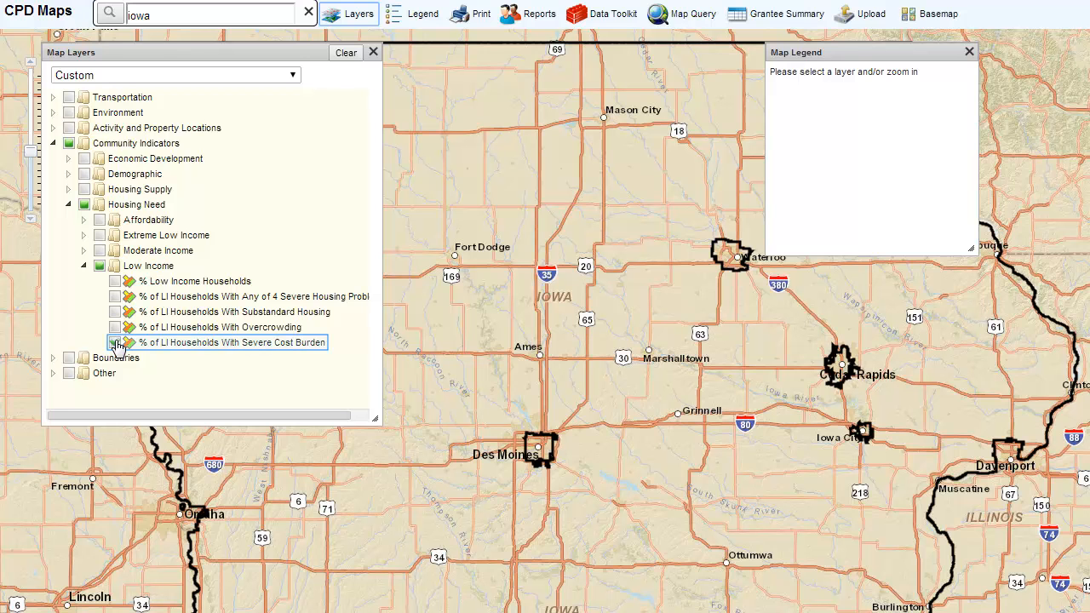
Step: Set the severe cost burden layer to show thematic data by County and apply the data settings to all layers
right_click(190, 354)
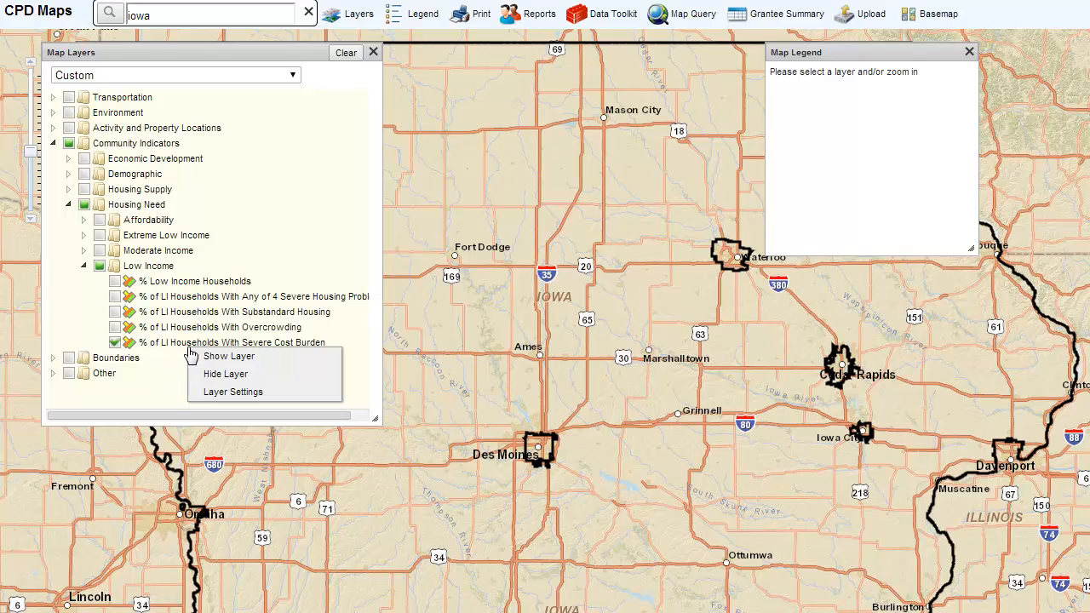
left_click(234, 392)
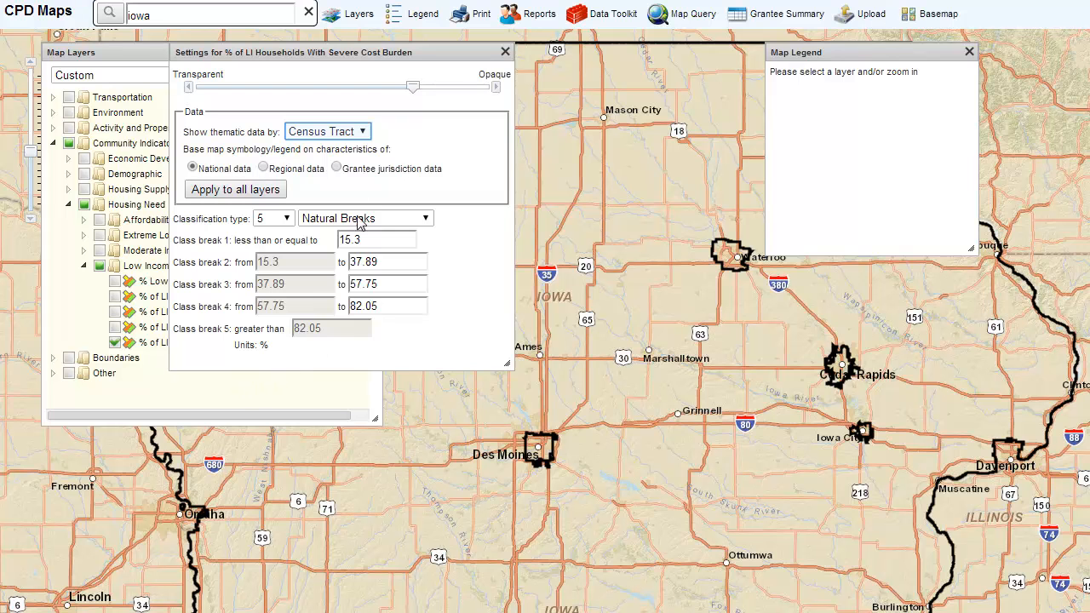
left_click(362, 133)
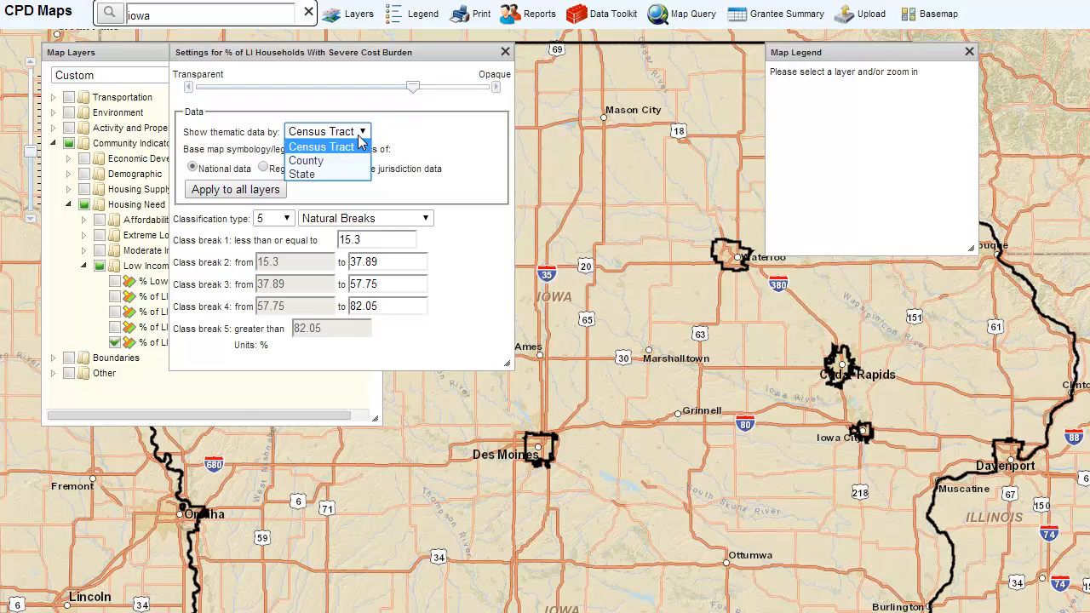
left_click(353, 161)
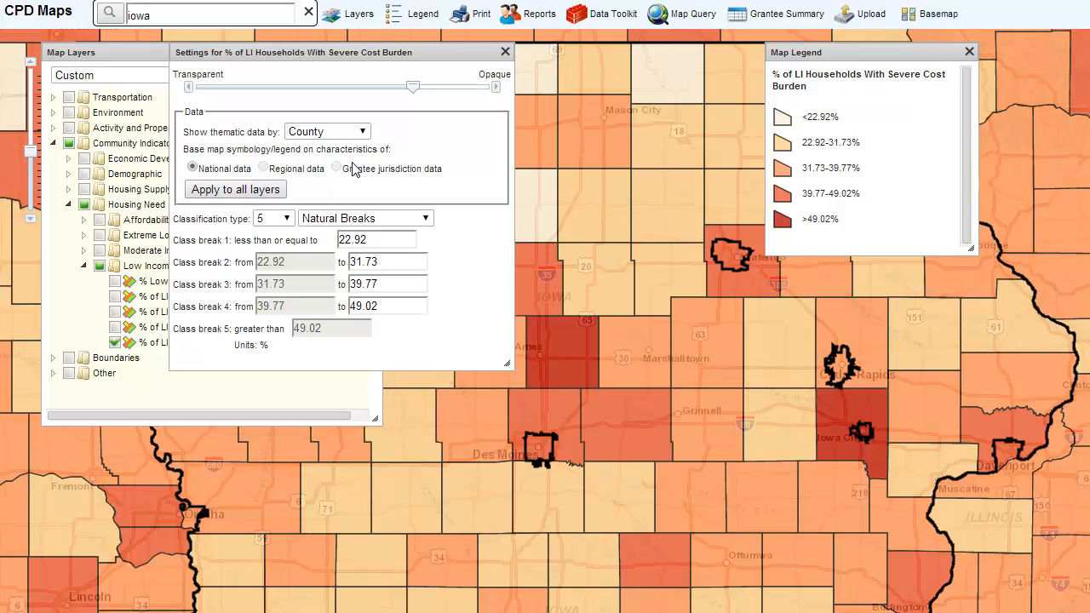
key("Tab")
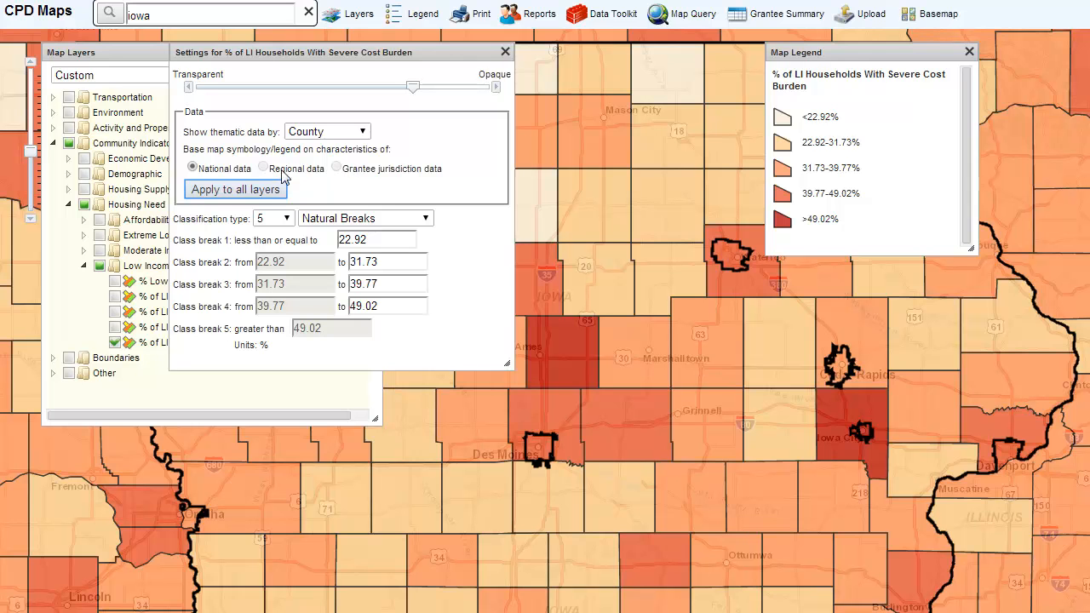
left_click(268, 190)
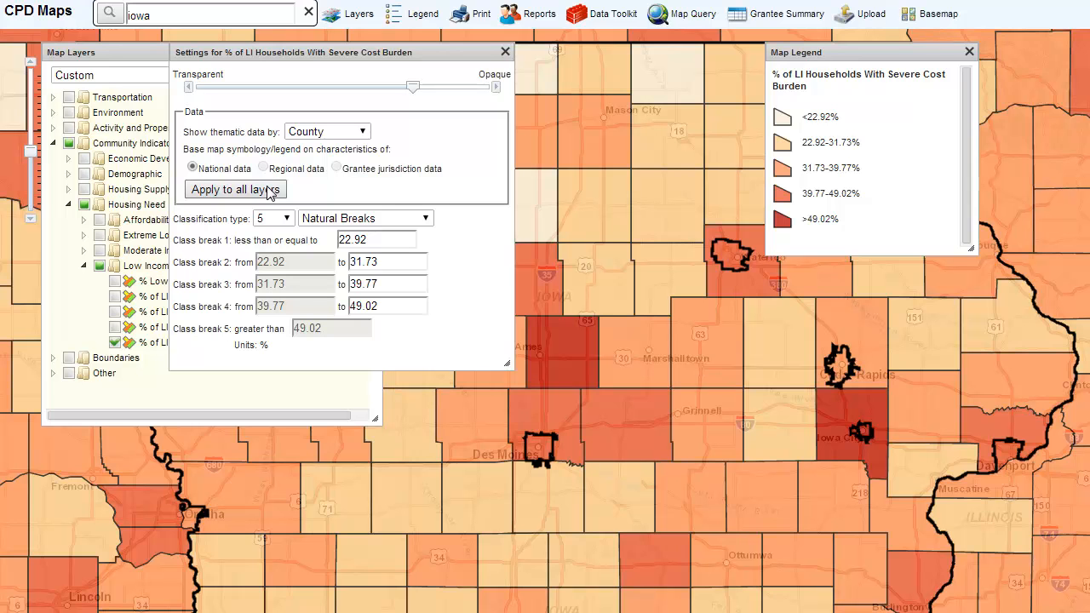
Step: Classify the severe cost burden data into 3 classes using Equal Intervals
left_click(274, 218)
left_click(287, 219)
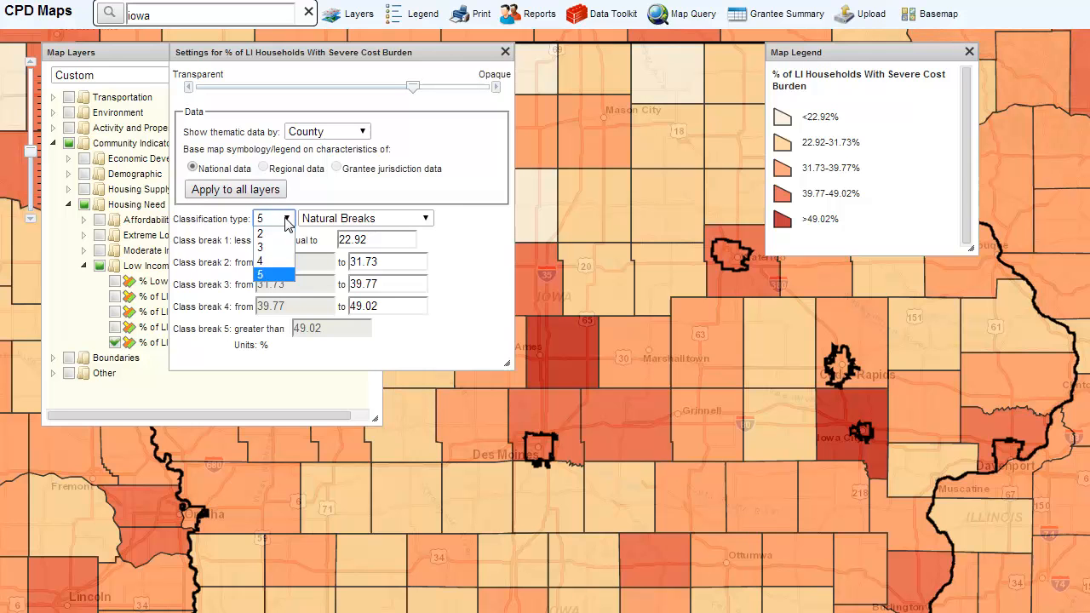
left_click(284, 246)
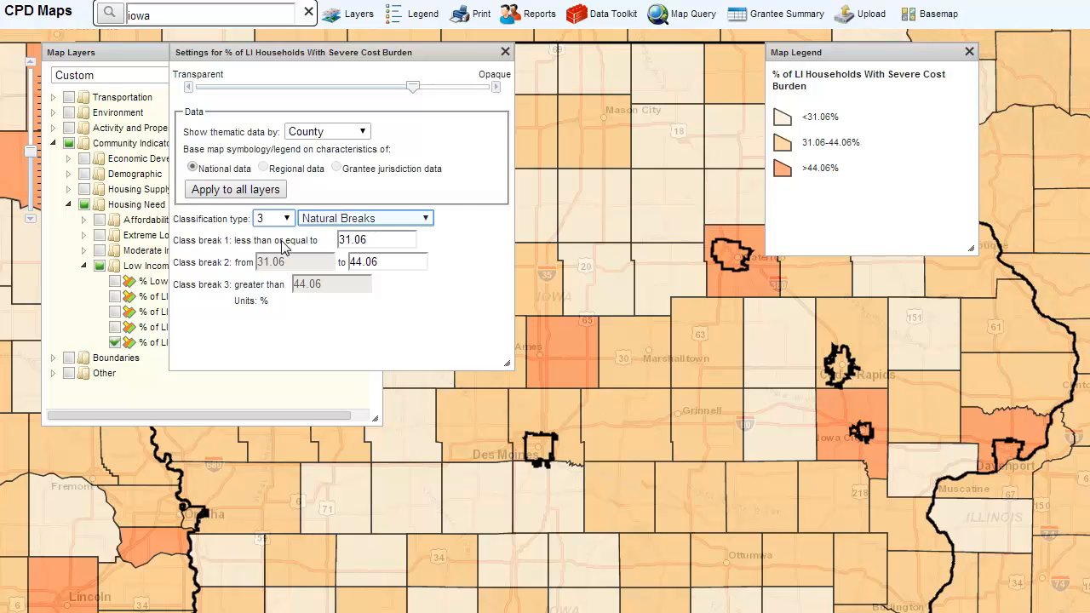
left_click(426, 221)
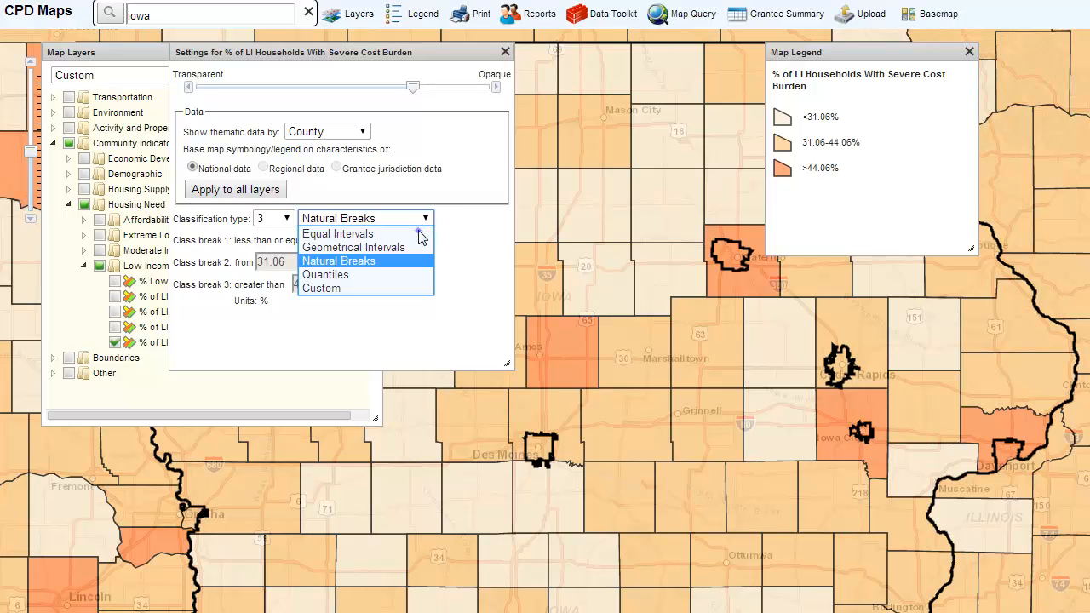
left_click(420, 233)
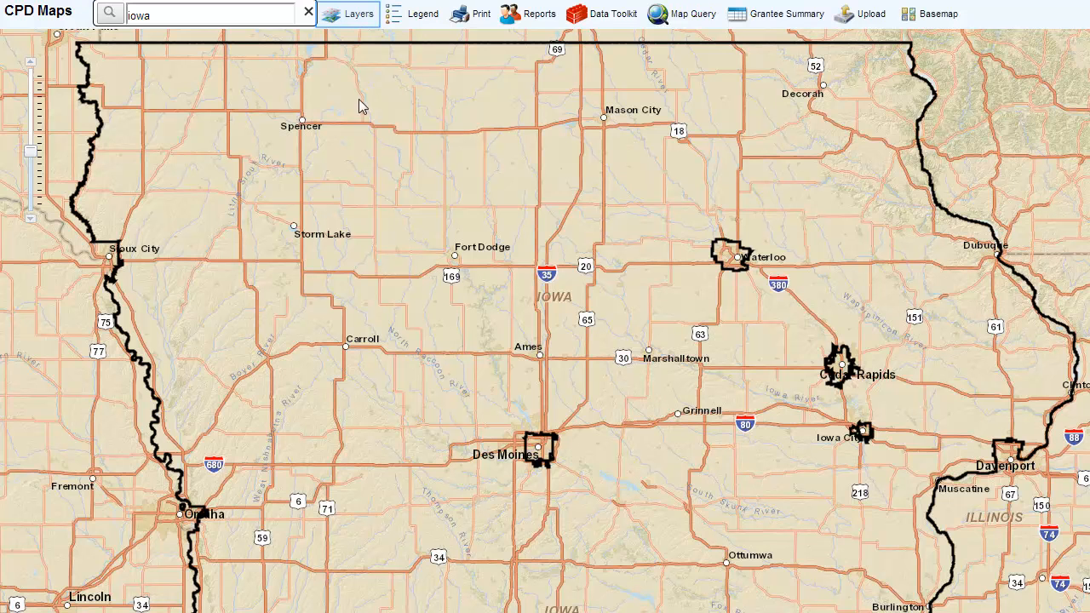
Step: Turn on the Median Home Value map layer in the Housing Supply group of Community Indicators
left_click(358, 15)
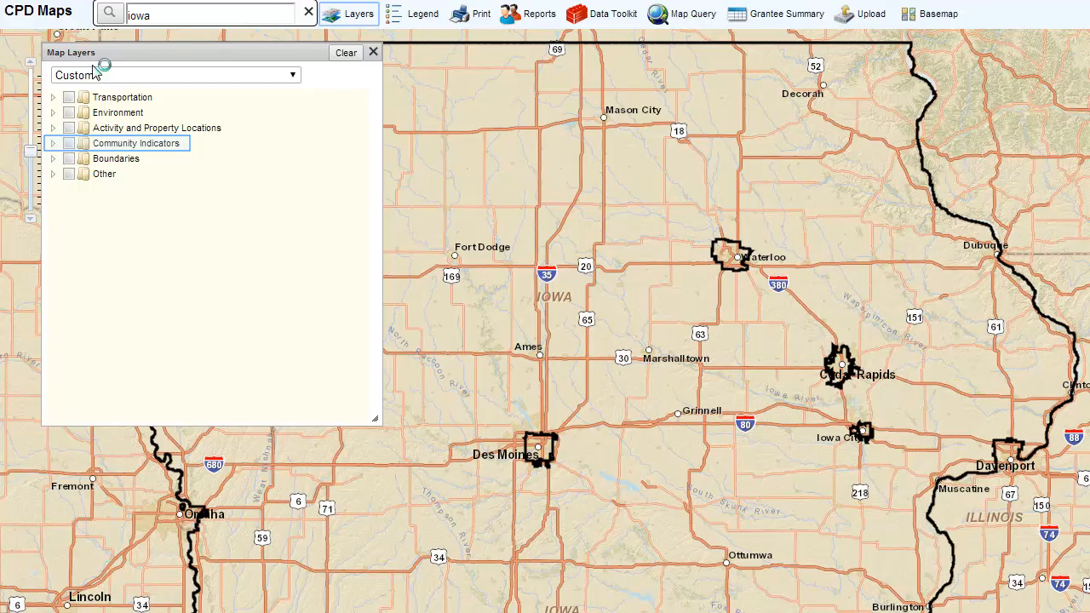
left_click(53, 143)
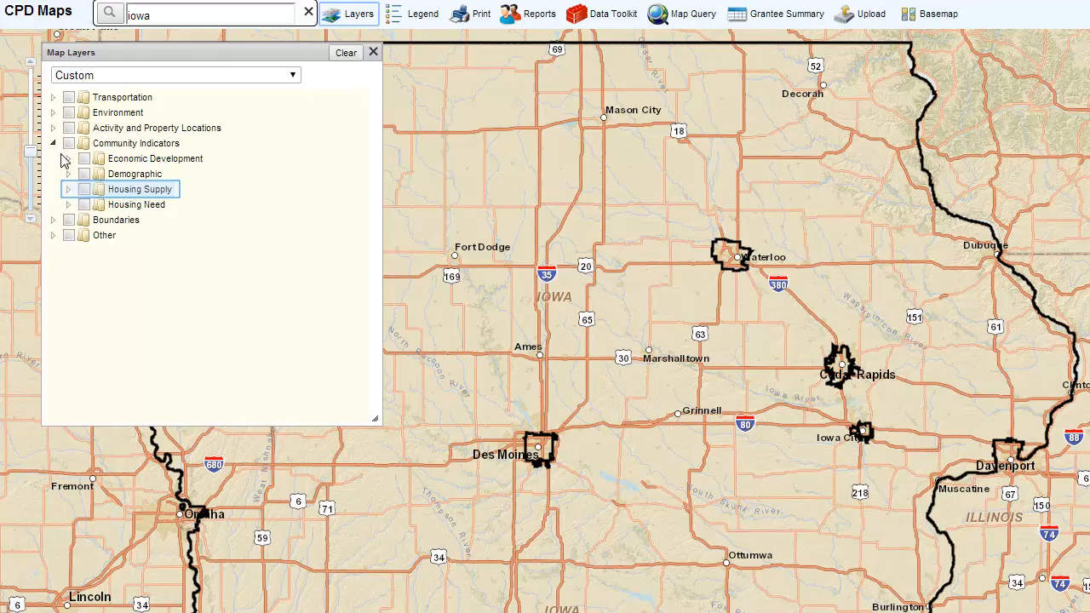
left_click(68, 189)
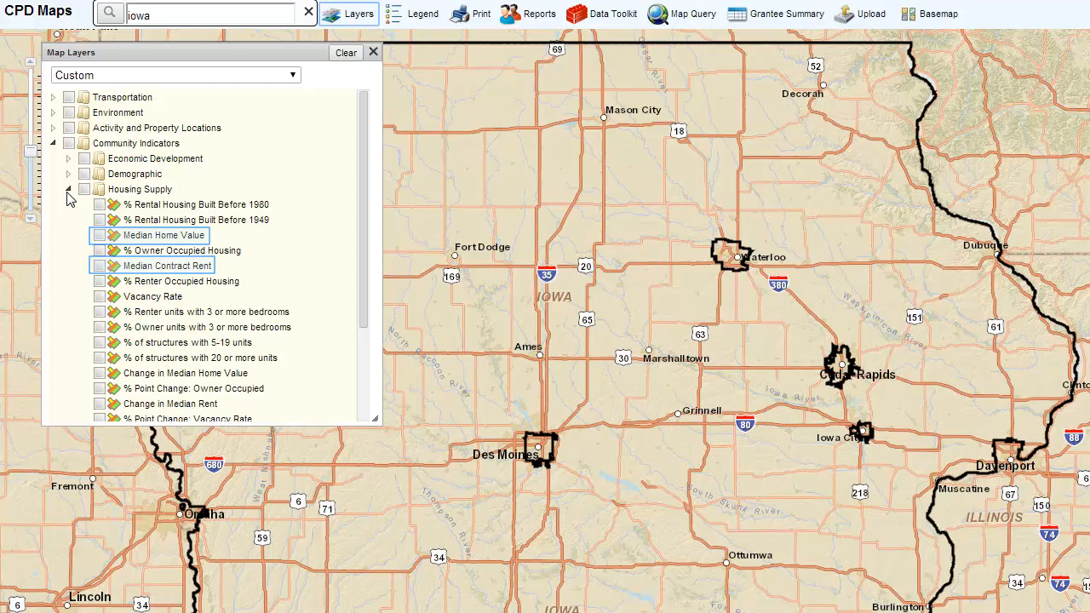
left_click(98, 237)
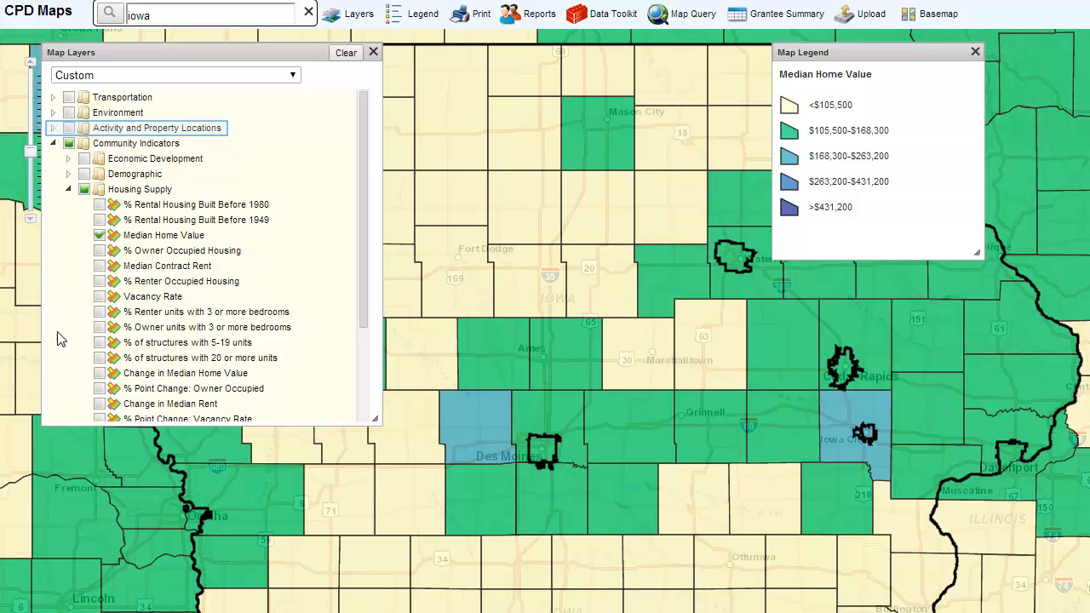
Step: Add the HOME Multifamily Activities layer from the Activity and Property Locations group to the map
left_click(52, 127)
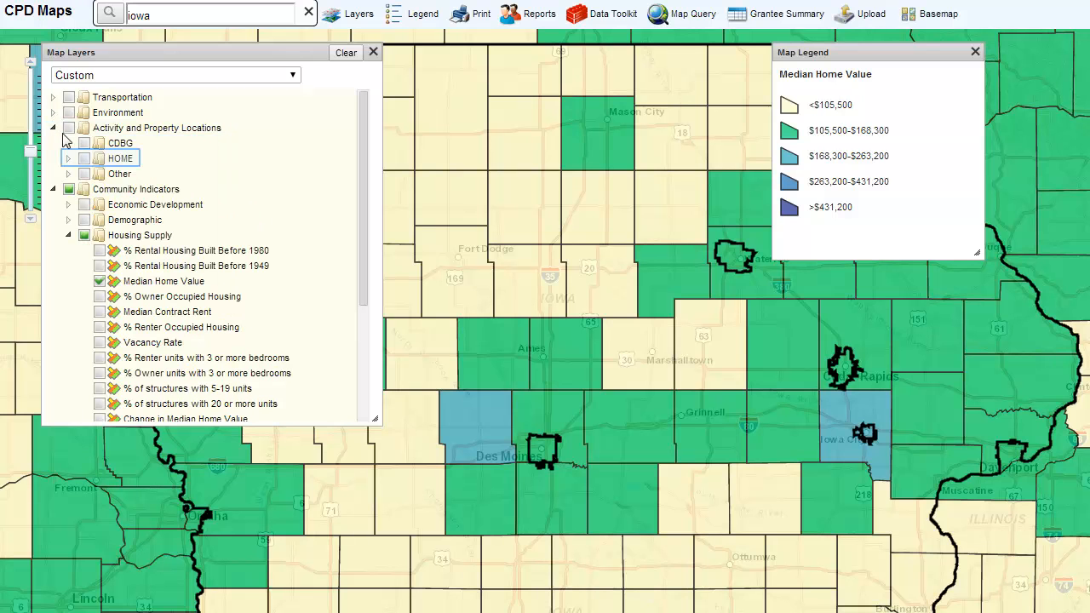
left_click(68, 159)
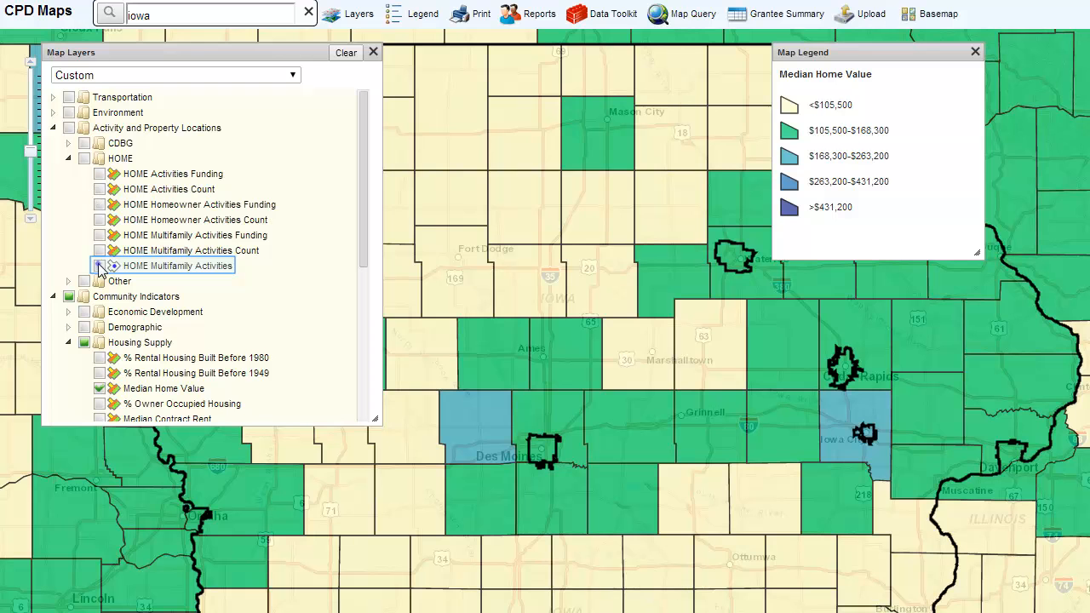
left_click(99, 266)
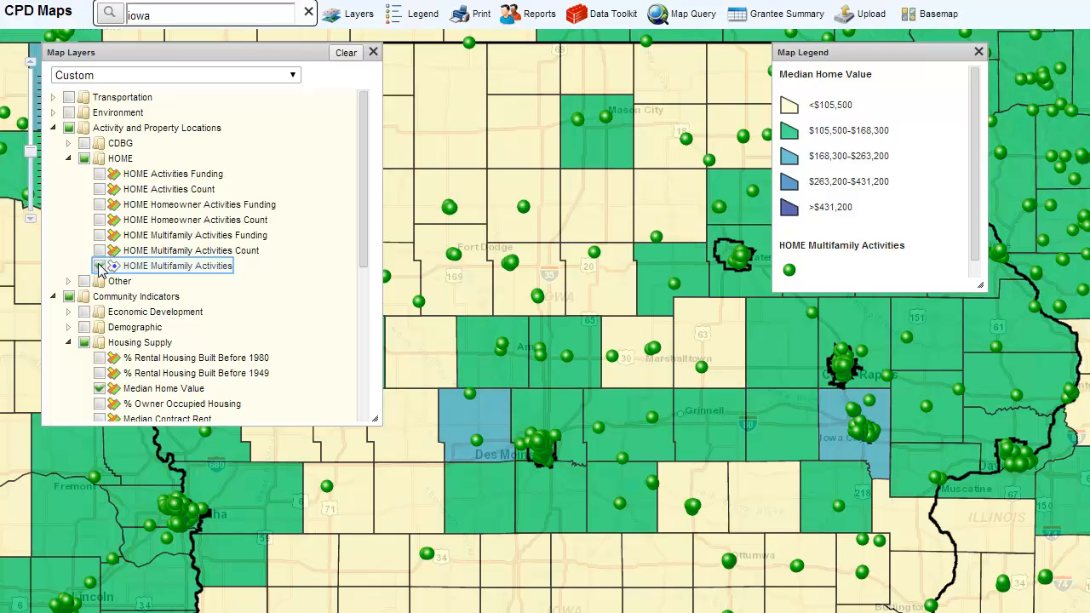
Step: Set the HOME Multifamily Activities layer to show data from State Grantees only
right_click(180, 274)
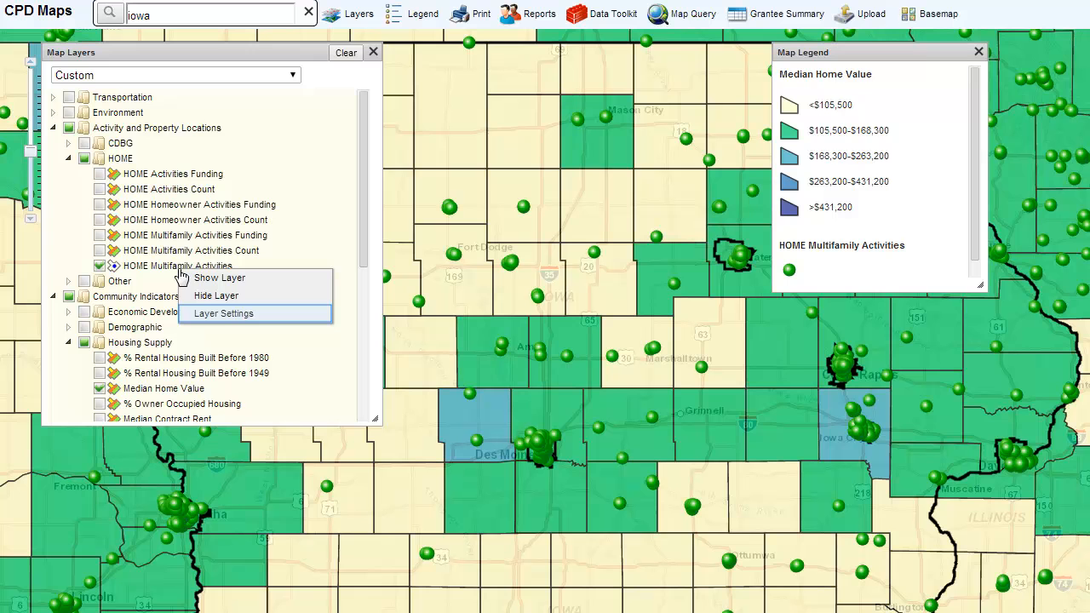
left_click(214, 313)
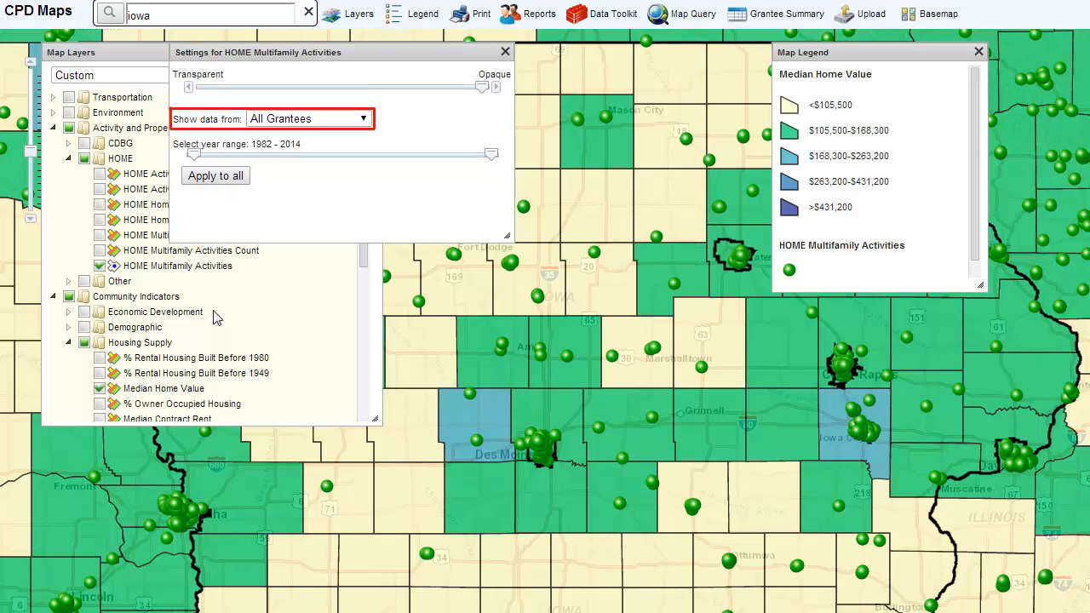
left_click(364, 122)
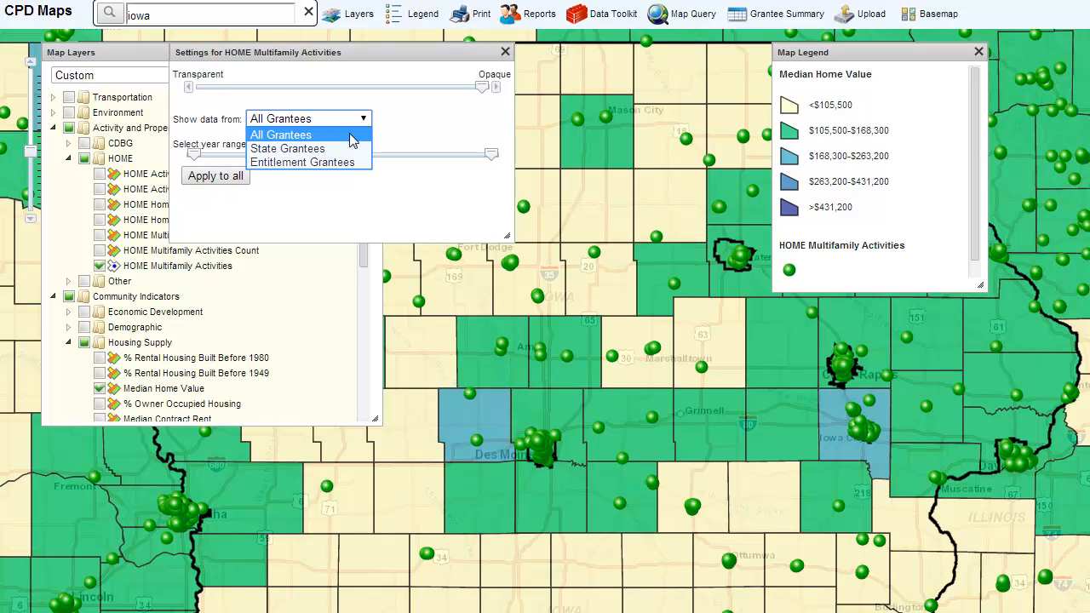
left_click(350, 150)
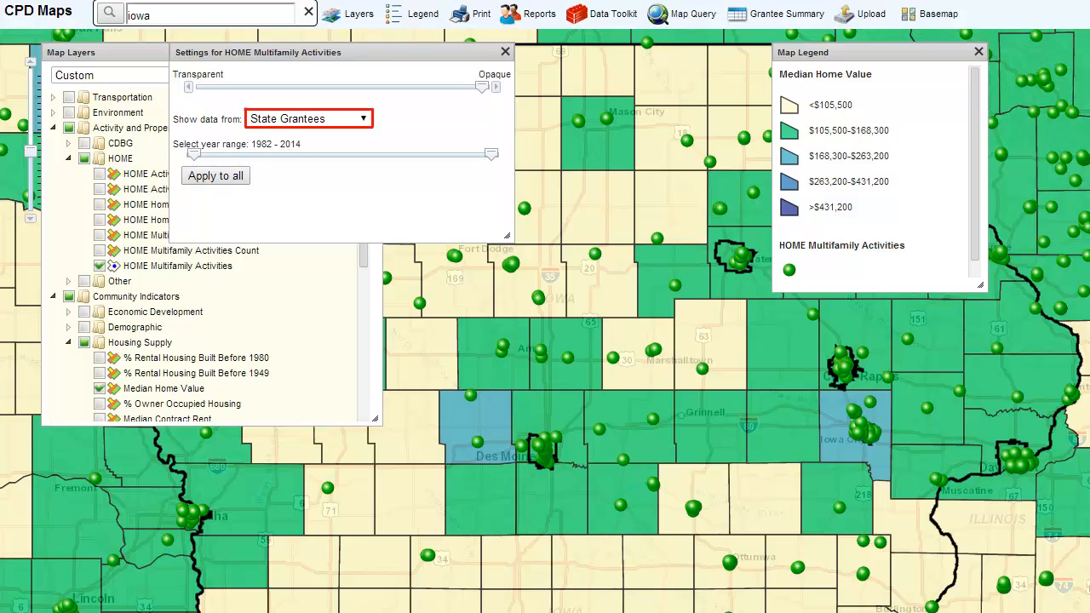